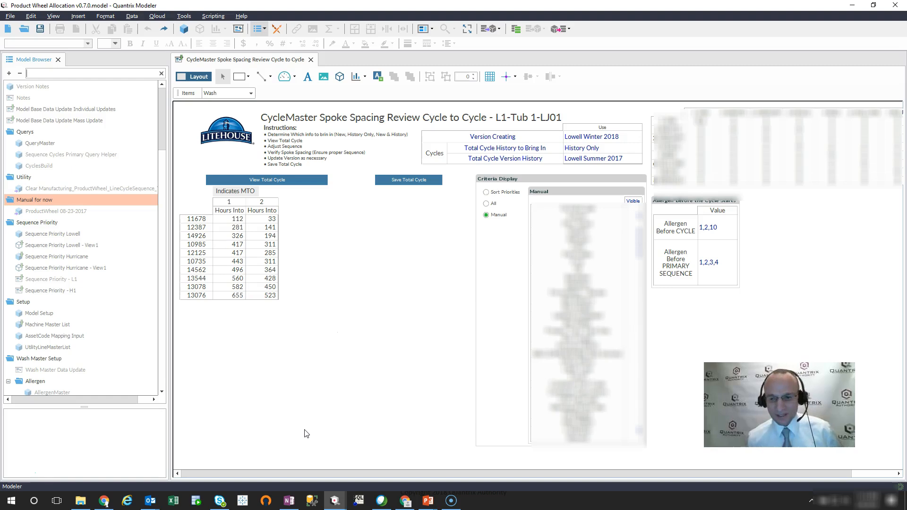
- Examine the alphabetically sorted list of views available for a canvas table view, including the note on category name conflicts
{"action": "left_click", "coordinate": [329, 431]}
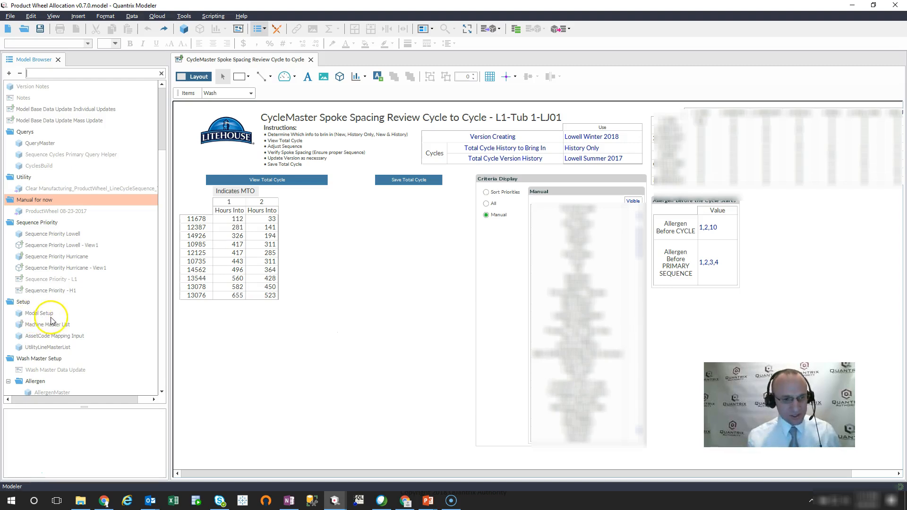
{"action": "left_click", "coordinate": [340, 80]}
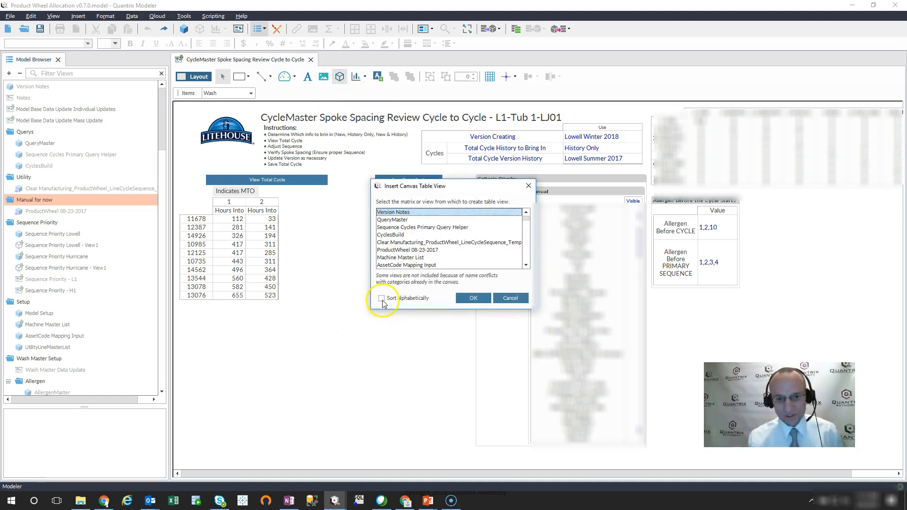
{"action": "left_click", "coordinate": [382, 298]}
{"action": "left_click_drag", "start_coordinate": [406, 186], "coordinate": [399, 66]}
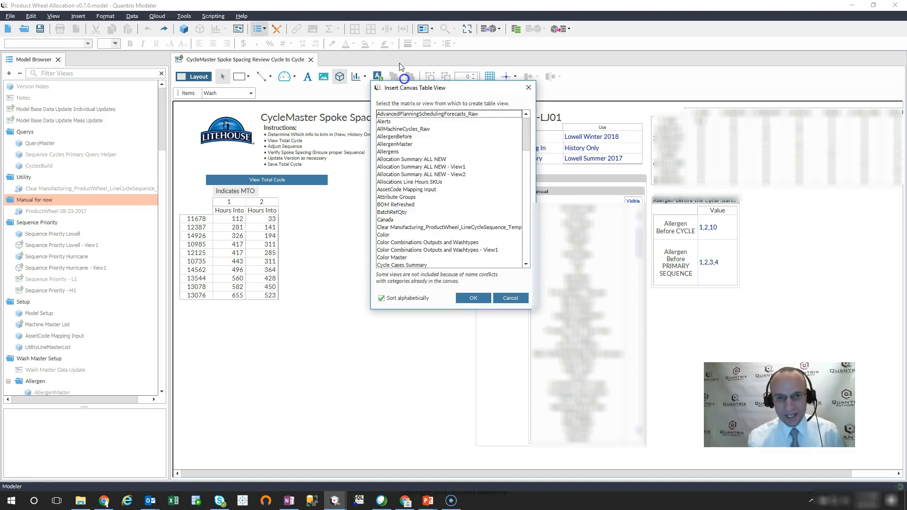
{"action": "left_click_drag", "start_coordinate": [443, 310], "coordinate": [446, 474]}
{"action": "left_click_drag", "start_coordinate": [522, 233], "coordinate": [505, 333]}
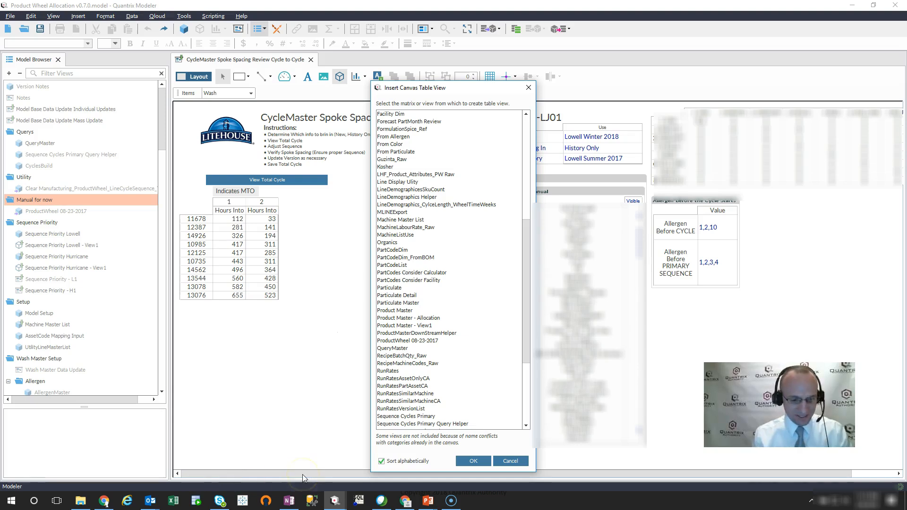
{"action": "mouse_move", "coordinate": [362, 424]}
{"action": "left_mouse_down"}
{"action": "mouse_move", "coordinate": [444, 461]}
{"action": "mouse_move", "coordinate": [534, 454]}
{"action": "left_mouse_up"}
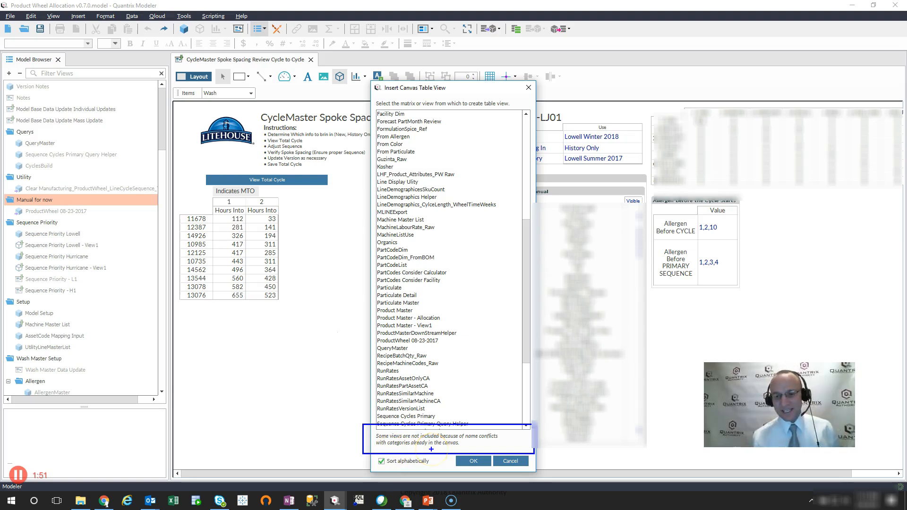
{"action": "key", "text": "Escape"}
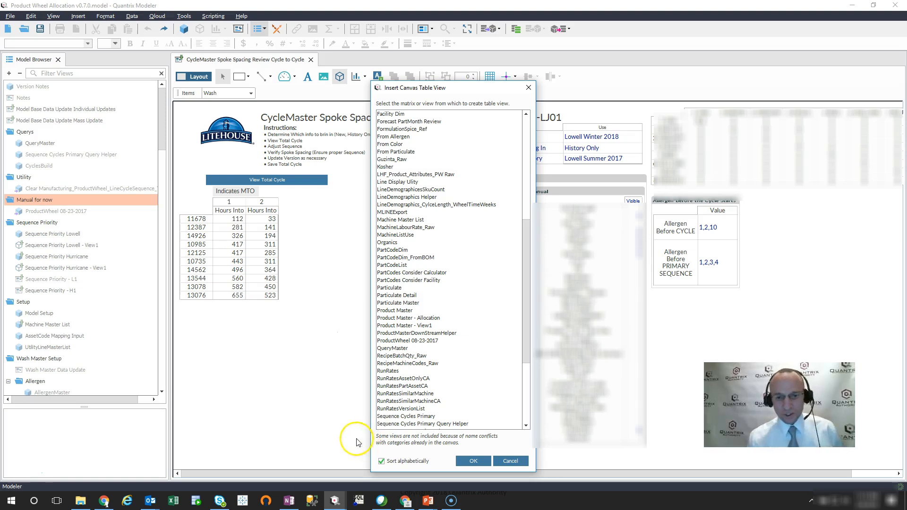
{"action": "left_click", "coordinate": [484, 462]}
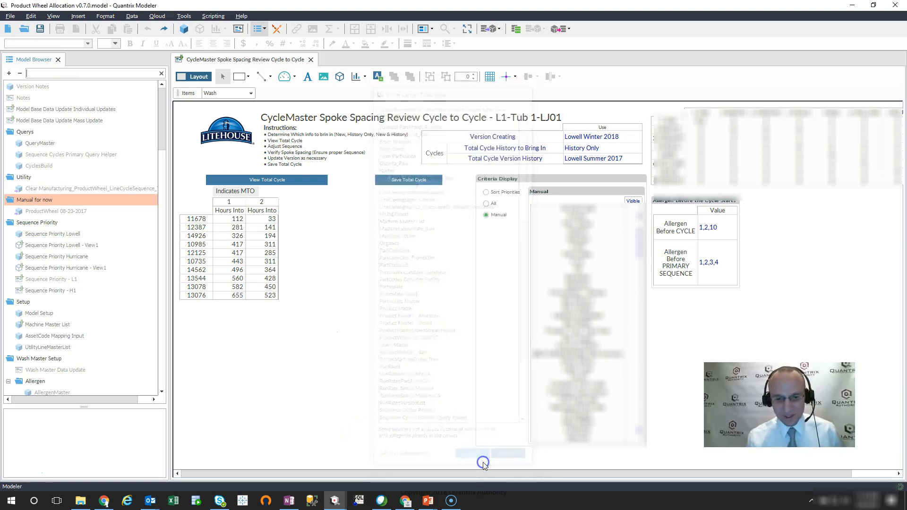
- Try to place the Model Setup matrix on the canvas below the hours table
{"action": "left_click_drag", "start_coordinate": [36, 314], "coordinate": [275, 353]}
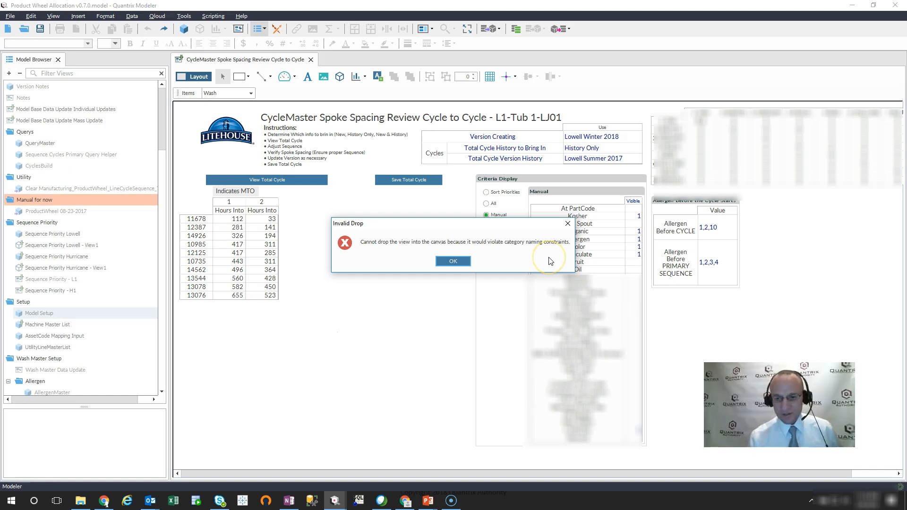
{"action": "left_click", "coordinate": [447, 262]}
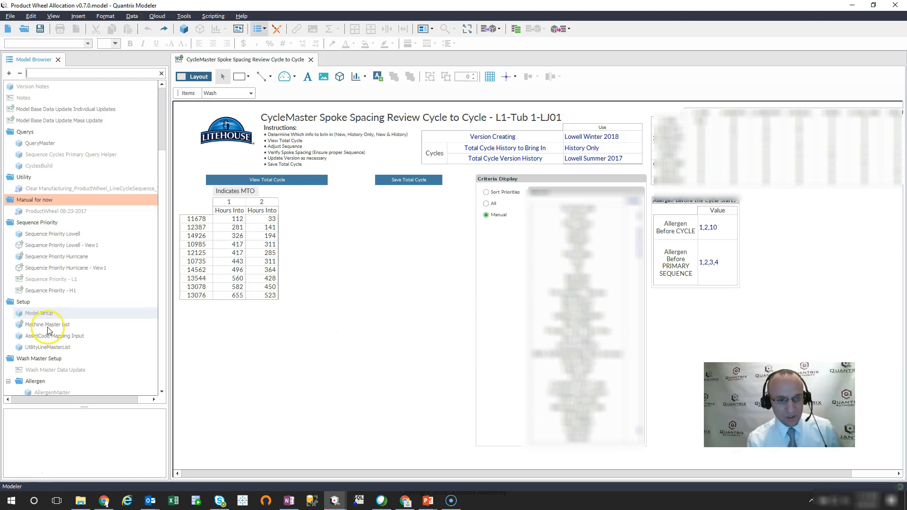
- Open the Model Setup matrix beside the canvas and check which views can be inserted as a canvas table
{"action": "double_click", "coordinate": [40, 313]}
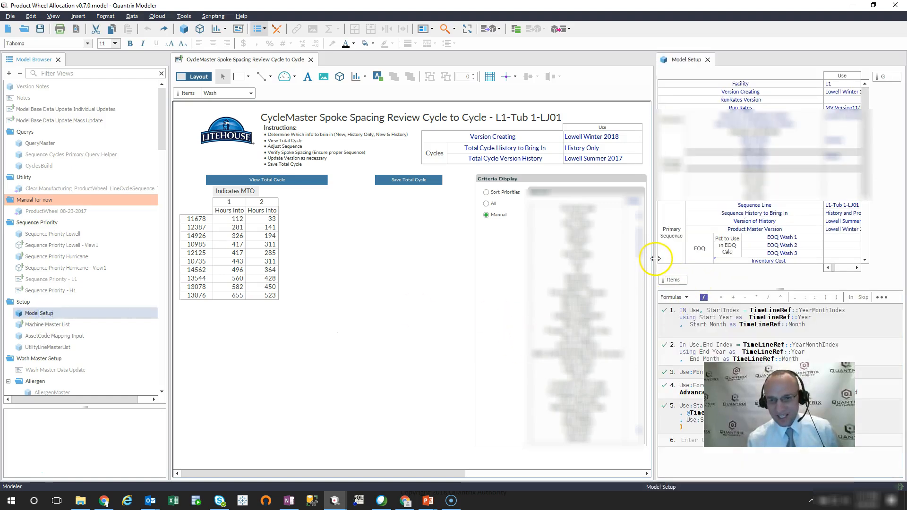
{"action": "left_click_drag", "start_coordinate": [655, 259], "coordinate": [668, 262]}
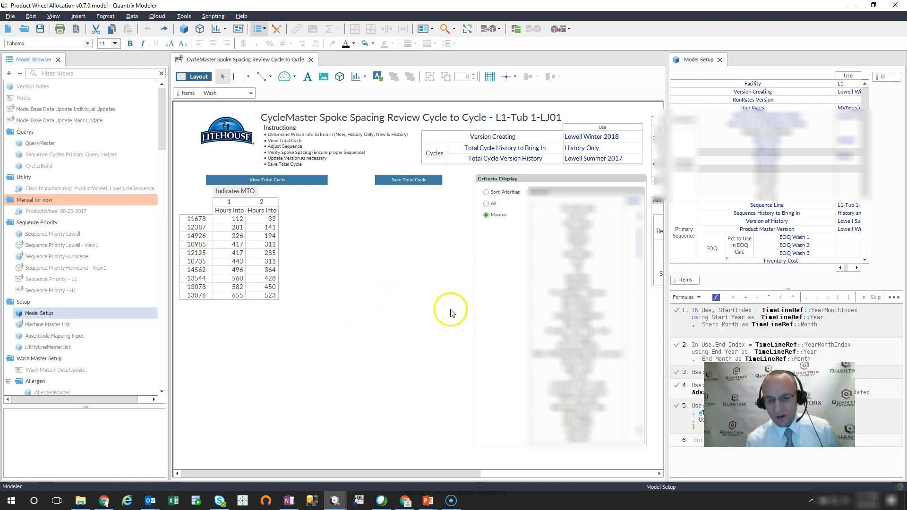
{"action": "left_click", "coordinate": [342, 78]}
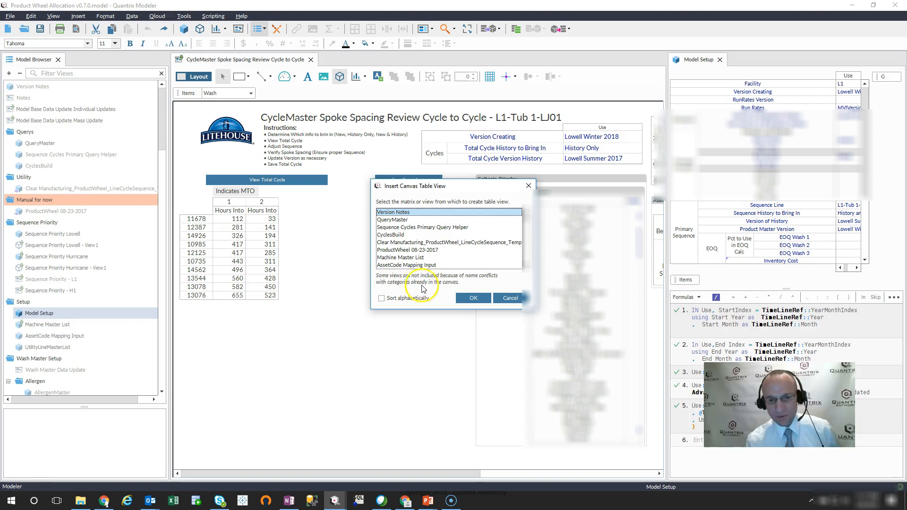
{"action": "left_click", "coordinate": [528, 185]}
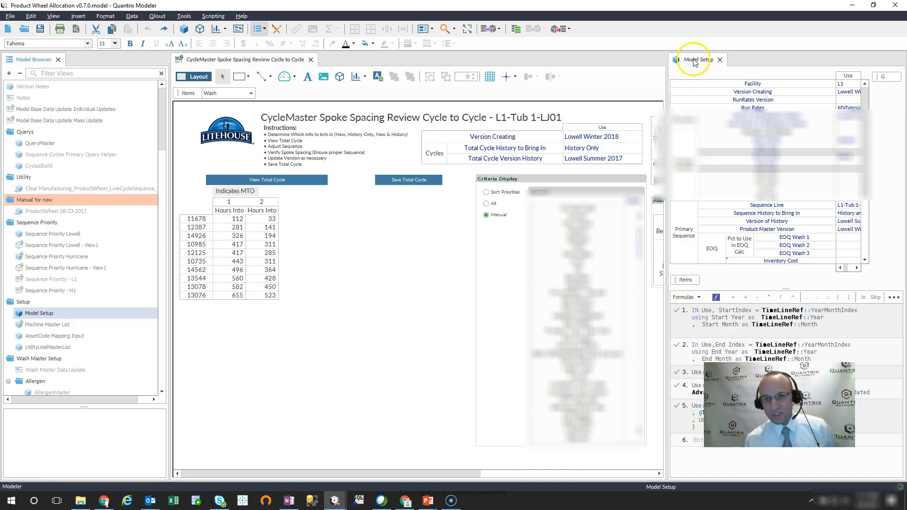
- Rename the Items category of the Model Setup matrix to MSItems
{"action": "left_click", "coordinate": [687, 280]}
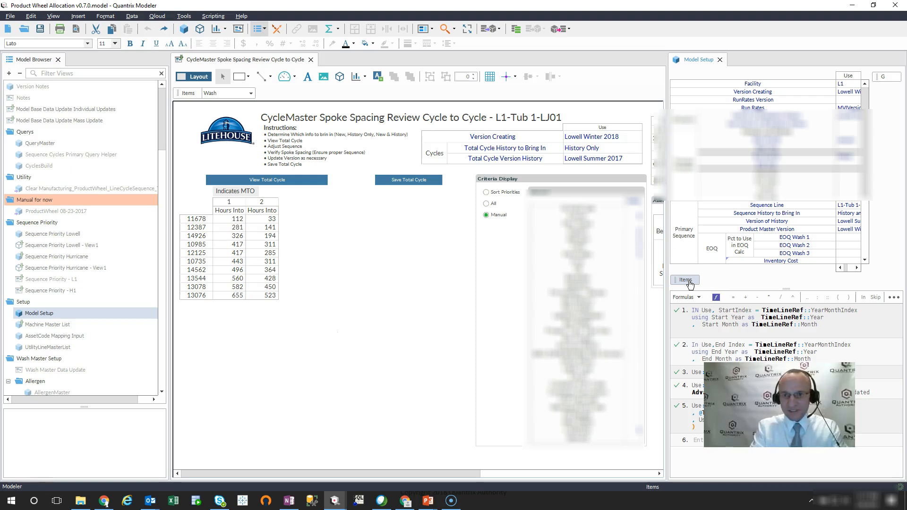
{"action": "double_click", "coordinate": [687, 281]}
{"action": "type", "text": "MS"}
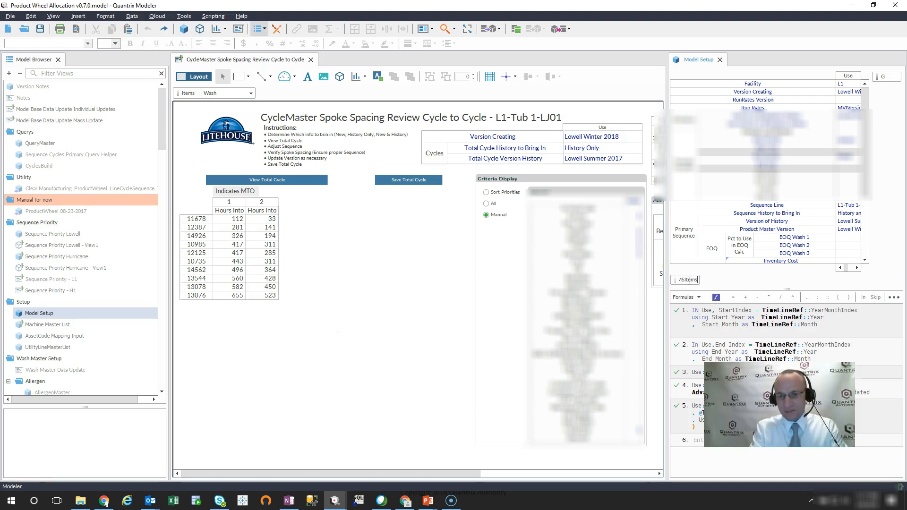
{"action": "key", "text": "Return"}
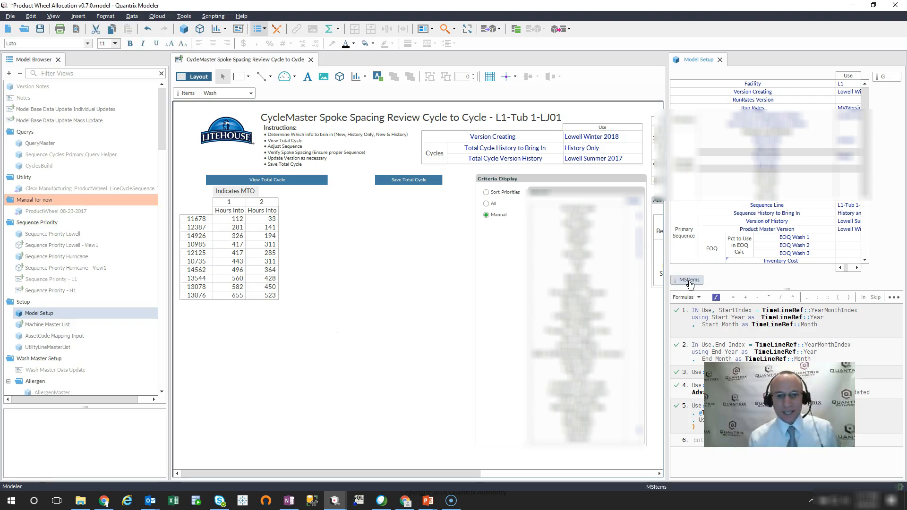
- Insert Model Setup as a canvas table view in the empty area beside the Criteria Display, with the view list sorted alphabetically
{"action": "left_click", "coordinate": [340, 76]}
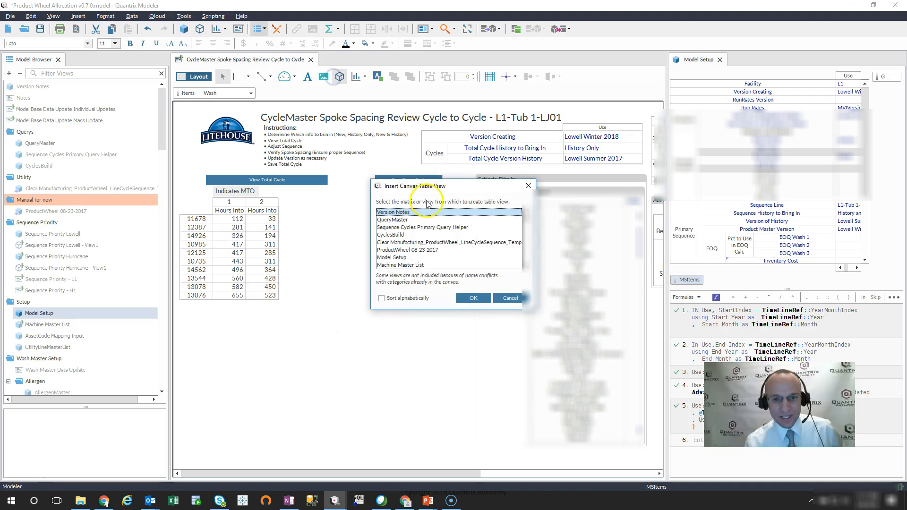
{"action": "left_click", "coordinate": [382, 299]}
{"action": "left_click_drag", "start_coordinate": [390, 310], "coordinate": [429, 463]}
{"action": "left_click_drag", "start_coordinate": [528, 263], "coordinate": [529, 350]}
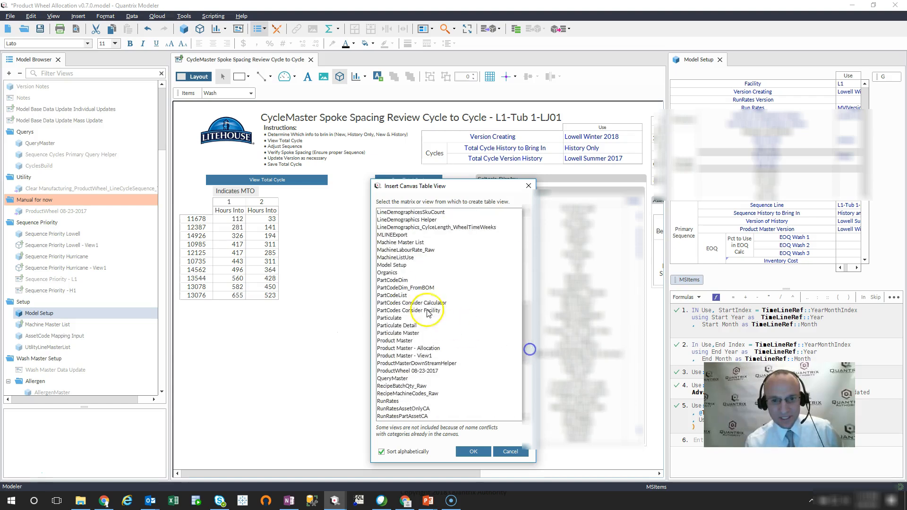
{"action": "left_click", "coordinate": [392, 265]}
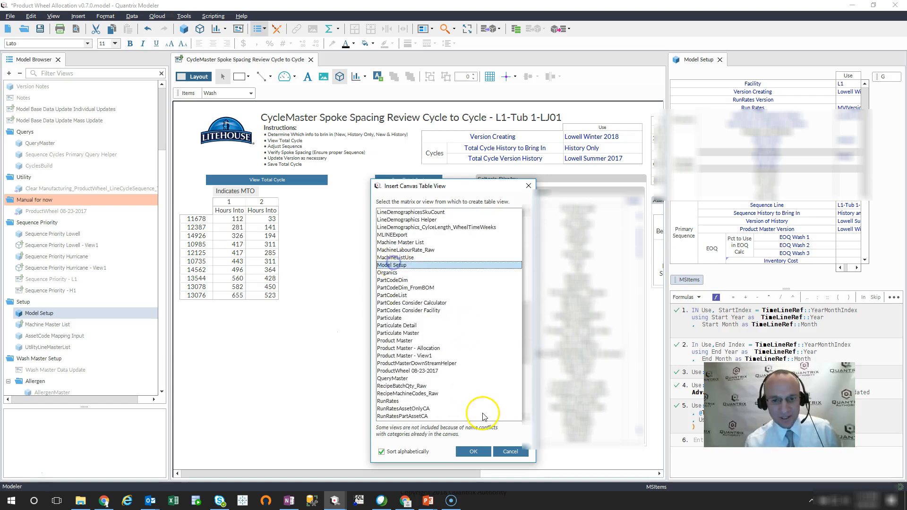
{"action": "left_click", "coordinate": [473, 452]}
{"action": "left_click_drag", "start_coordinate": [298, 333], "coordinate": [464, 431]}
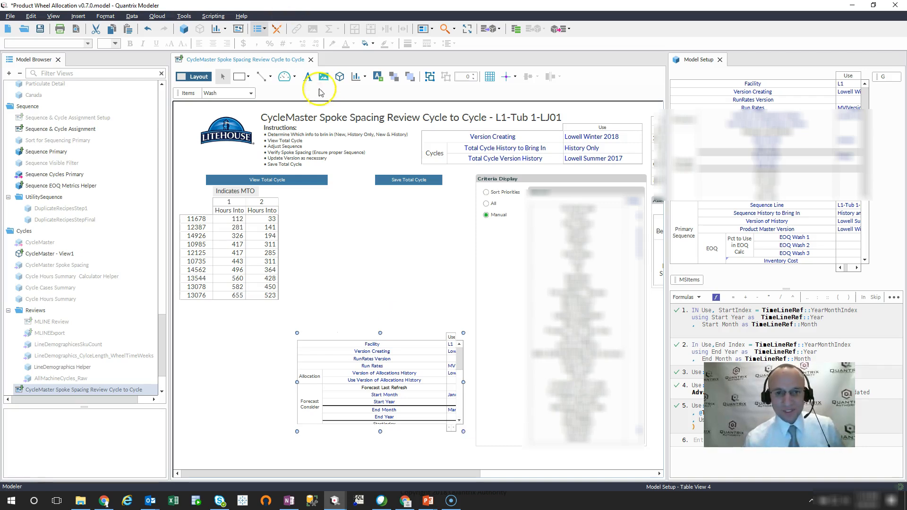
- Undo the insertion of the Model Setup table and the renaming of its category
{"action": "left_click", "coordinate": [340, 77]}
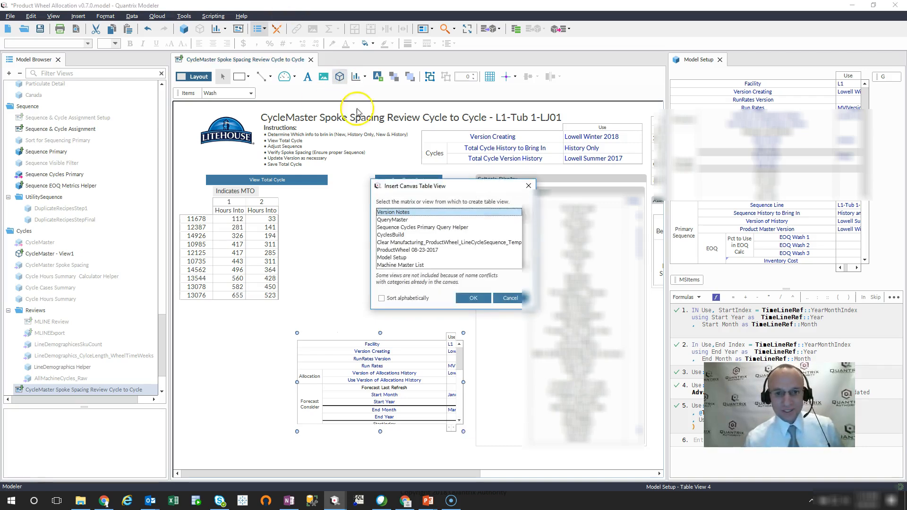
{"action": "left_click", "coordinate": [528, 186]}
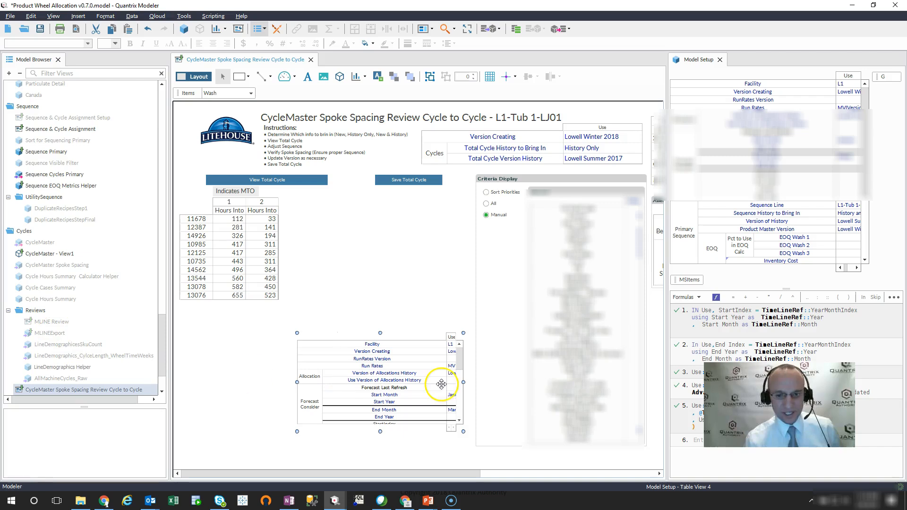
{"action": "key", "text": "ctrl+z"}
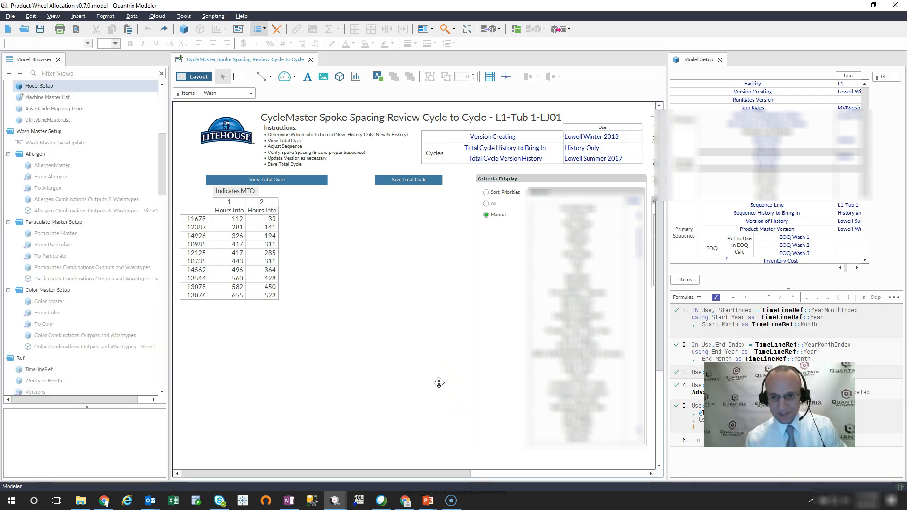
- Filter the model's views by "set" and try to place Model Setup directly on the canvas
{"action": "scroll", "coordinate": [81, 279], "scroll_direction": "down", "scroll_amount": 3}
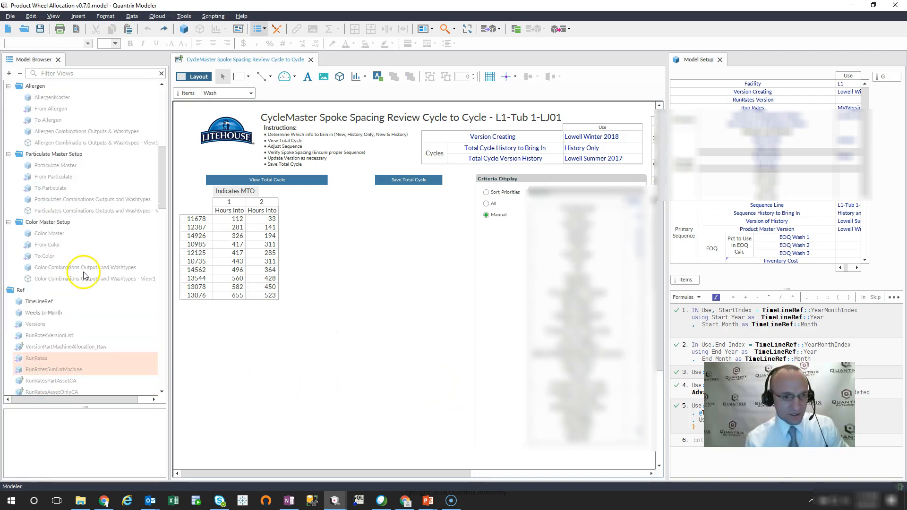
{"action": "left_click", "coordinate": [57, 73]}
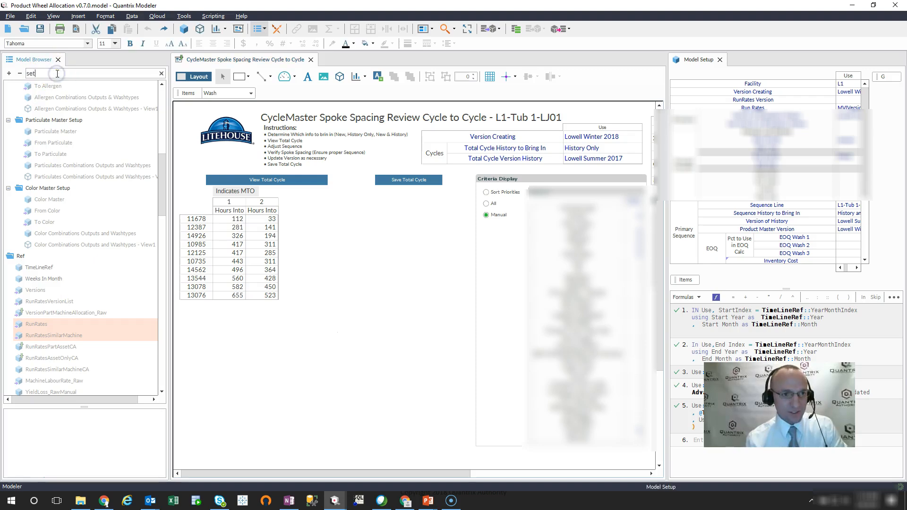
{"action": "left_click_drag", "start_coordinate": [52, 98], "coordinate": [427, 343]}
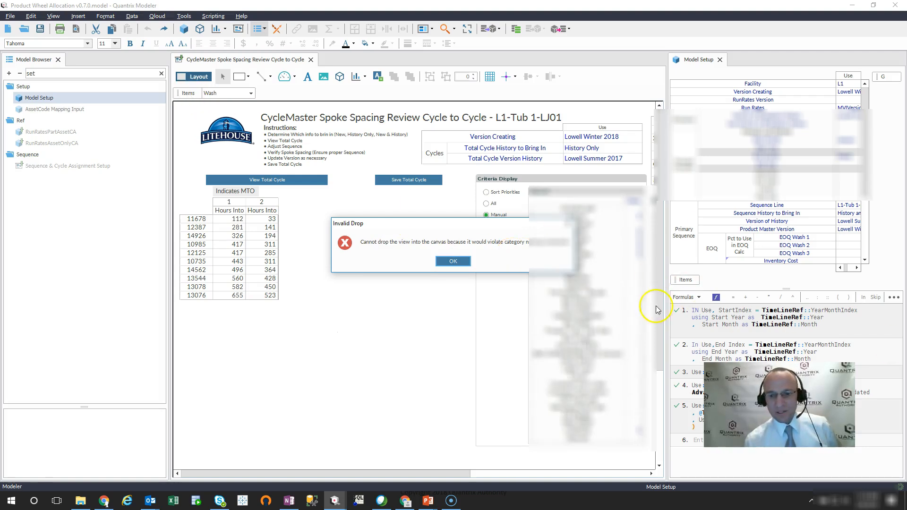
{"action": "left_click", "coordinate": [459, 265]}
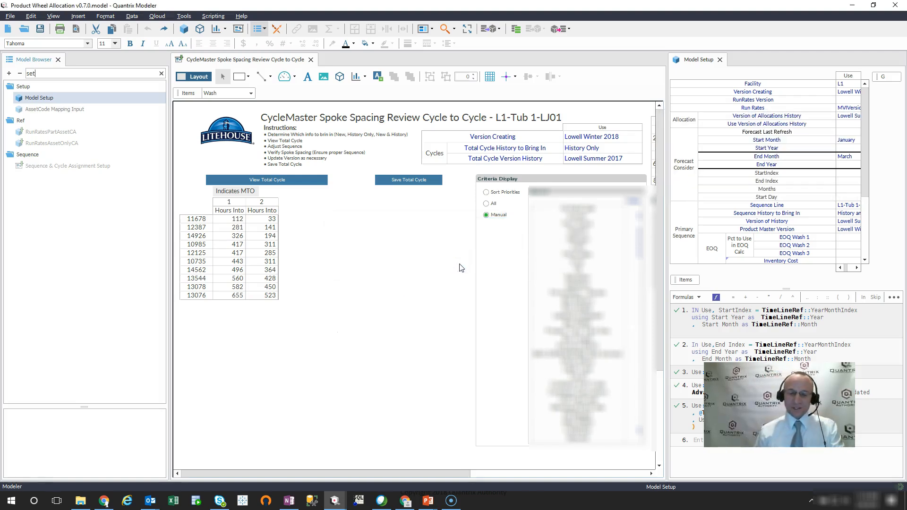